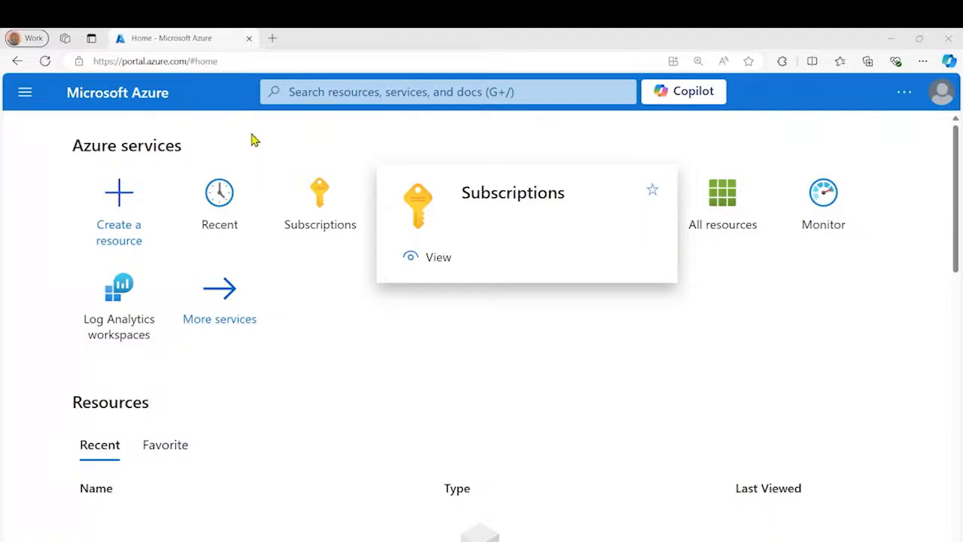
Start creating a resource, search the Marketplace for "virtual machine", and dismiss the AI suggestions banner
drag(121, 61, 187, 60)
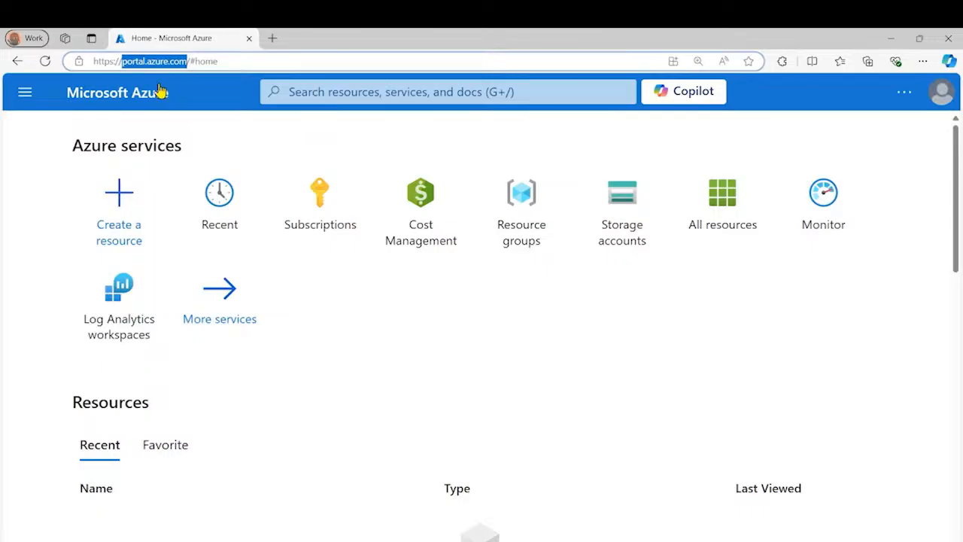
click(123, 198)
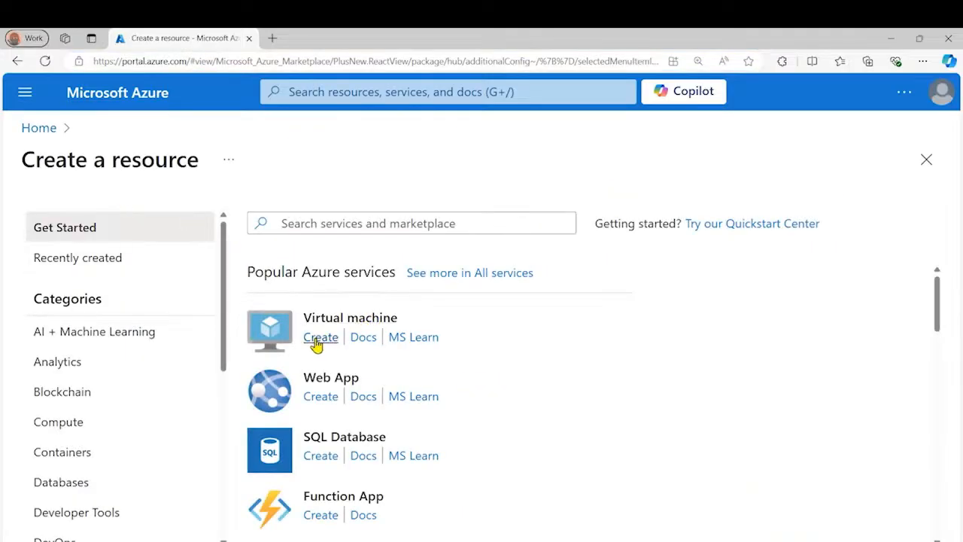
click(292, 218)
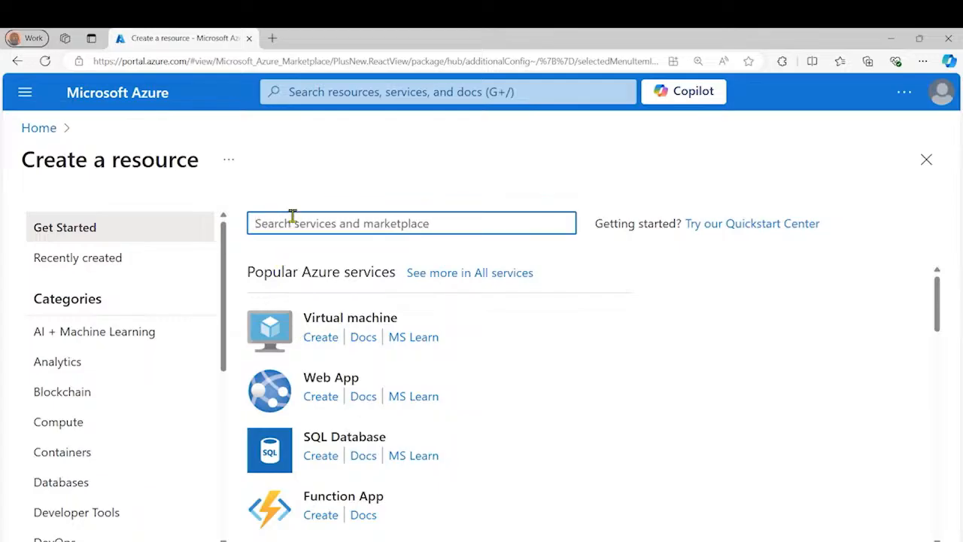
text(Vir)
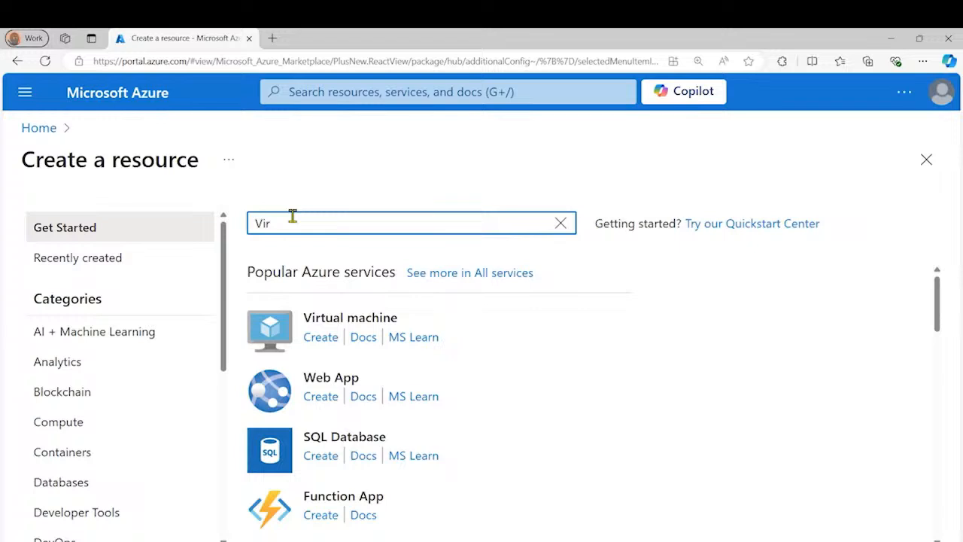
text(tual machine)
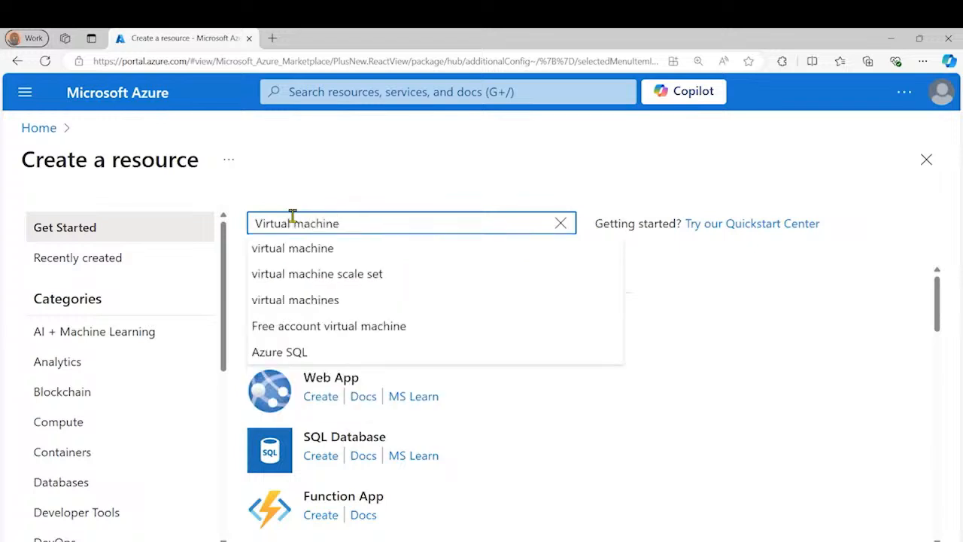
click(338, 252)
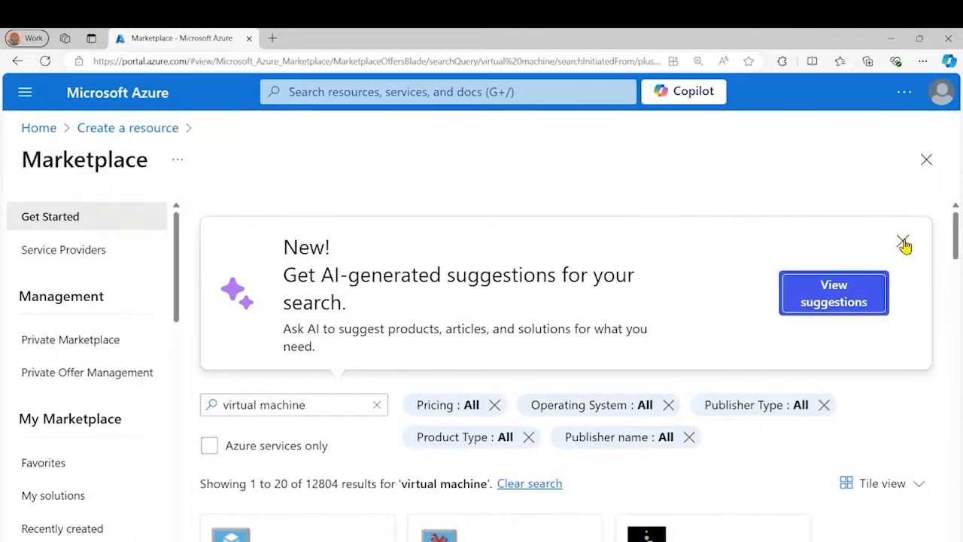
click(903, 245)
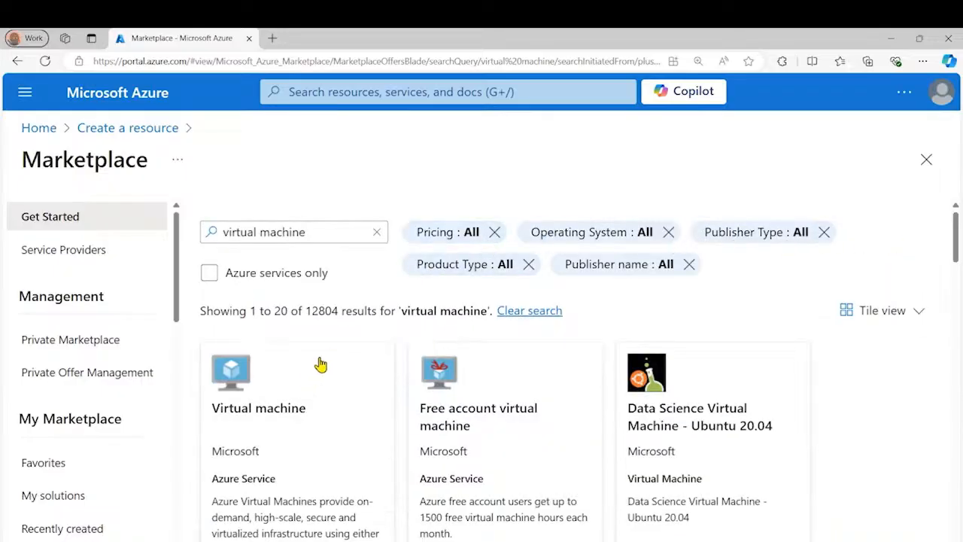
Start creating a virtual machine from Microsoft's Virtual machine offer in the Marketplace results
drag(340, 310, 302, 310)
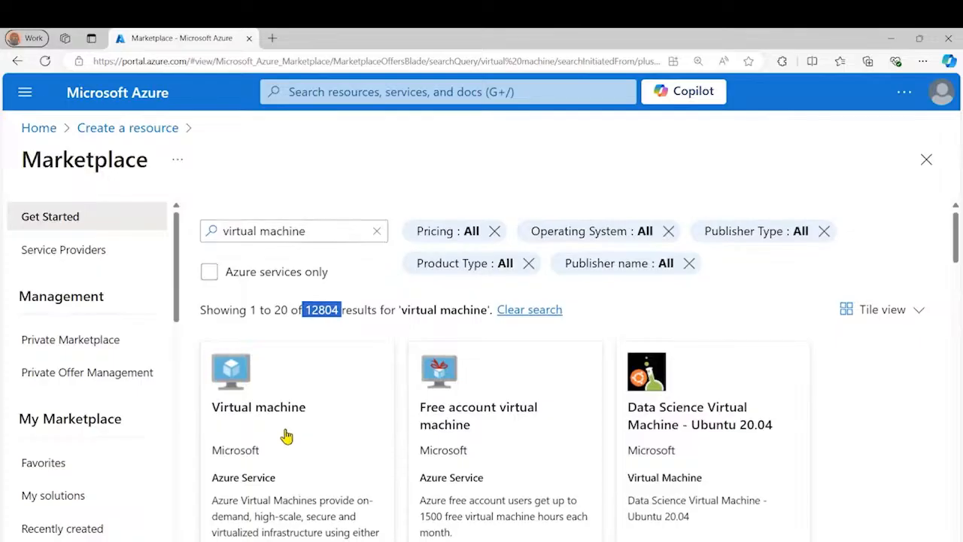
scroll(282, 437, down, 1)
scroll(278, 427, down, 1)
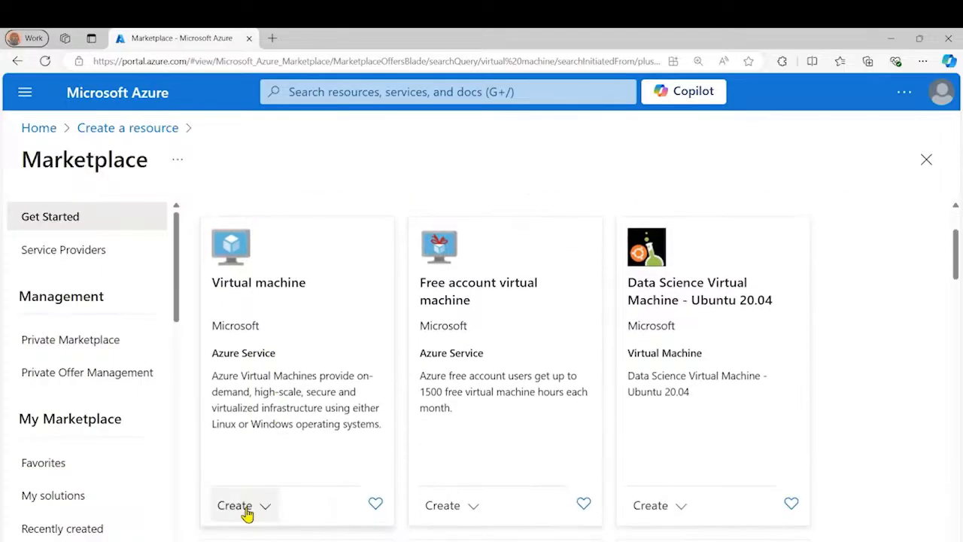
click(247, 512)
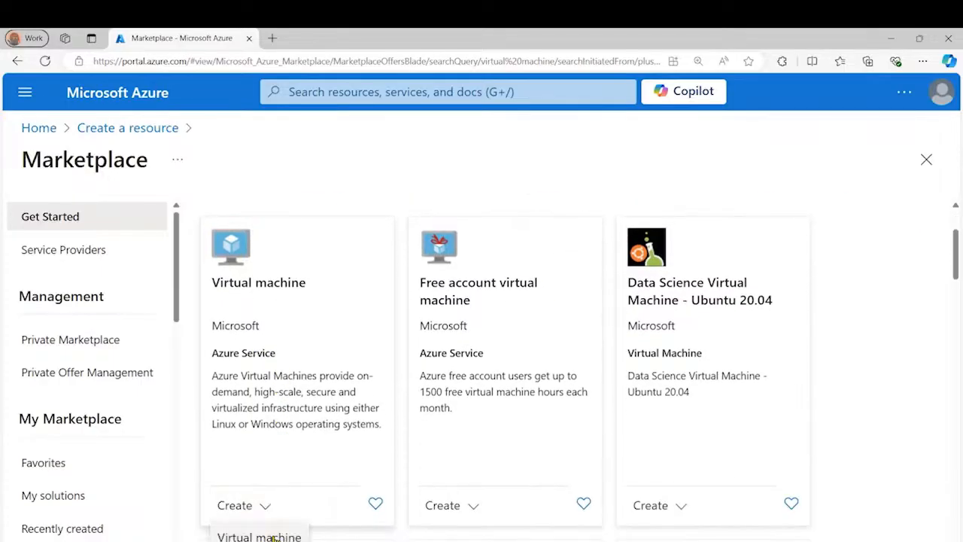
click(260, 537)
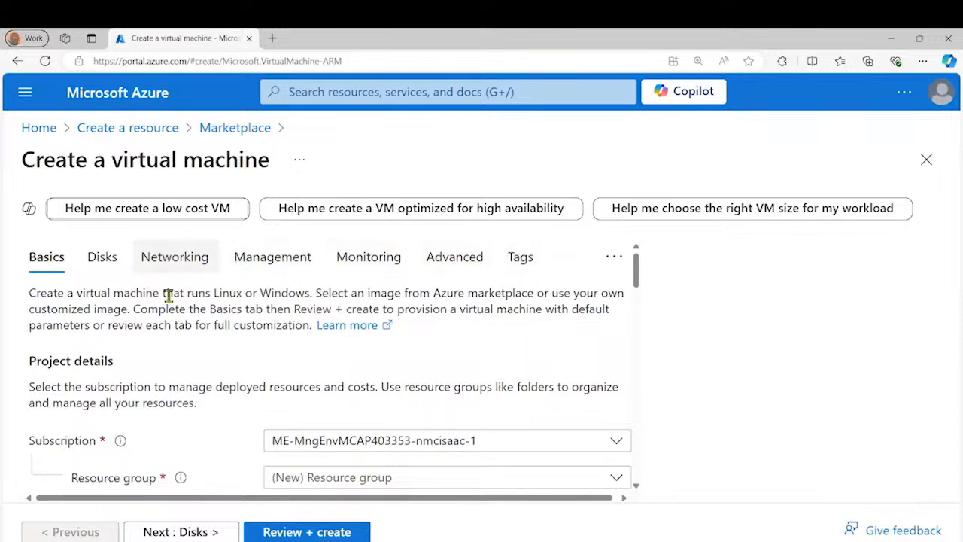
Create a new resource group named AzureDemo for the virtual machine
scroll(225, 293, down, 1)
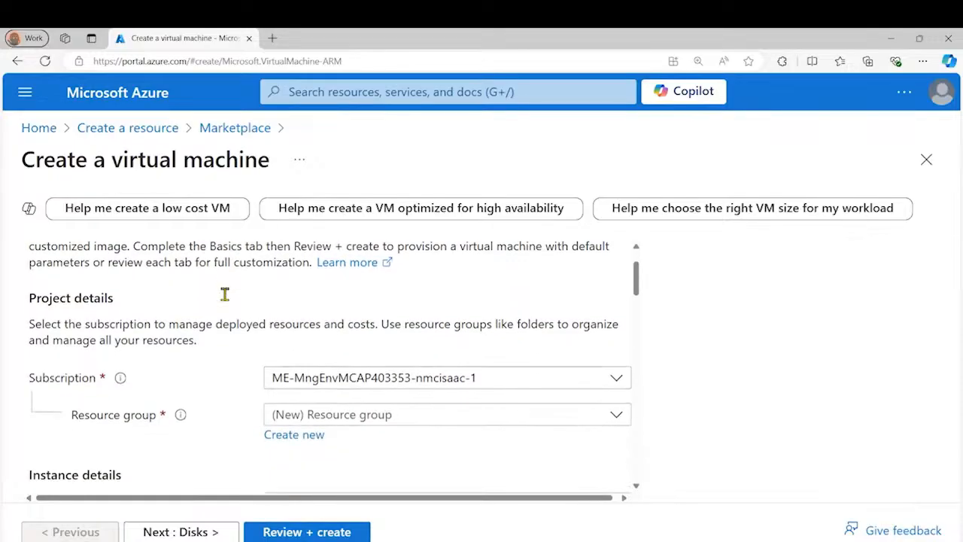
scroll(225, 351, down, 1)
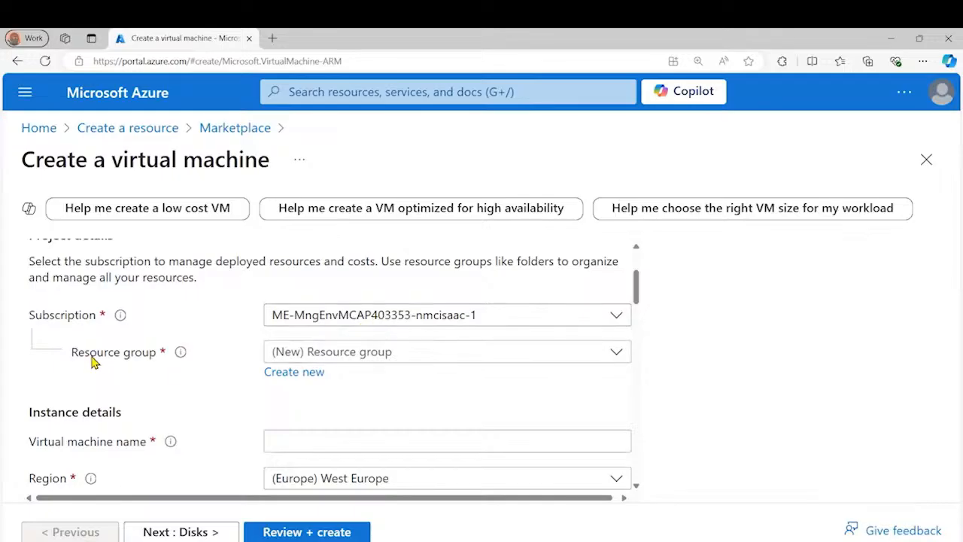
click(298, 376)
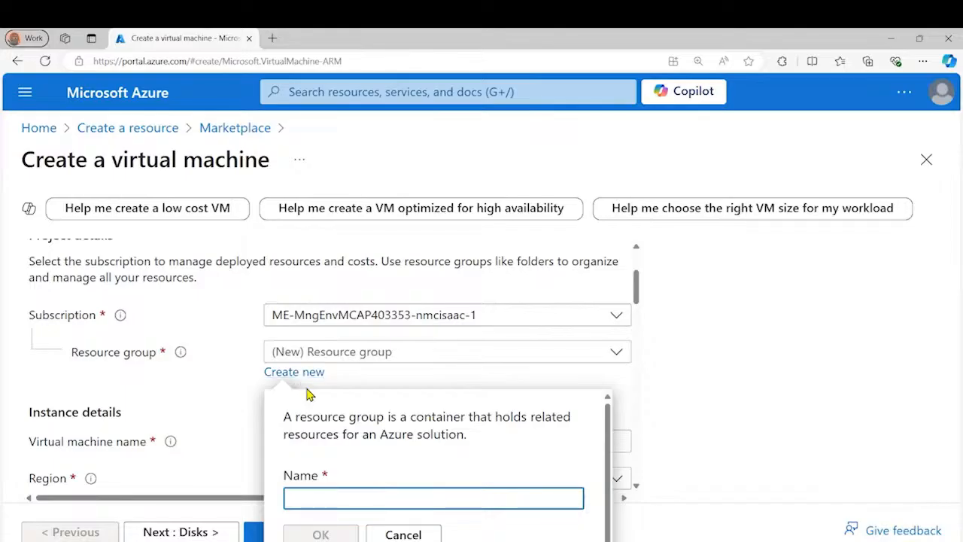
text(Azur)
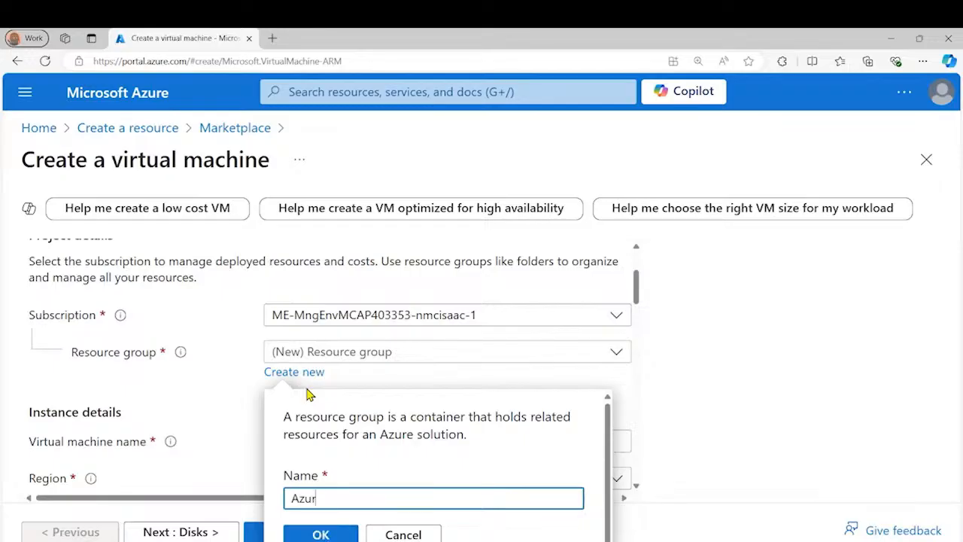
text(e Demo)
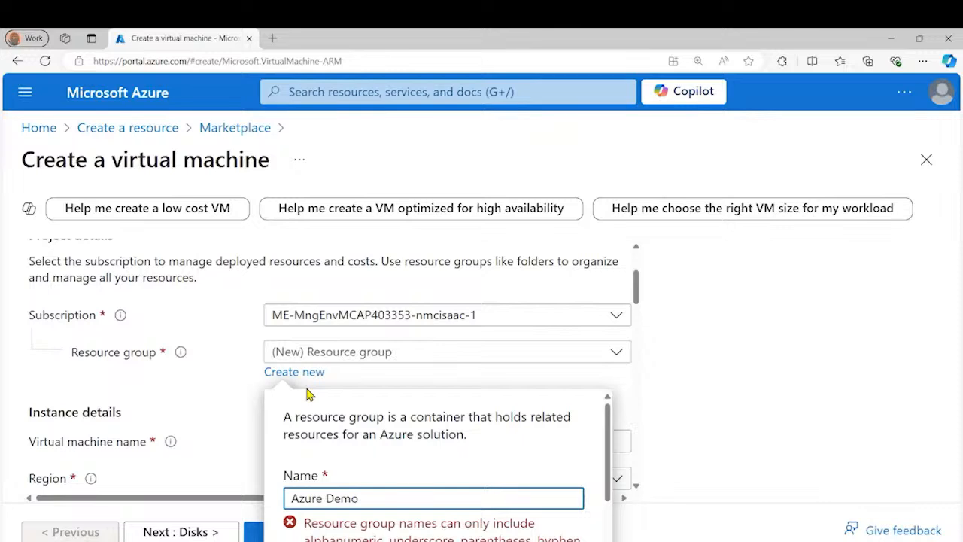
key(ctrl+Left)
key(BackSpace)
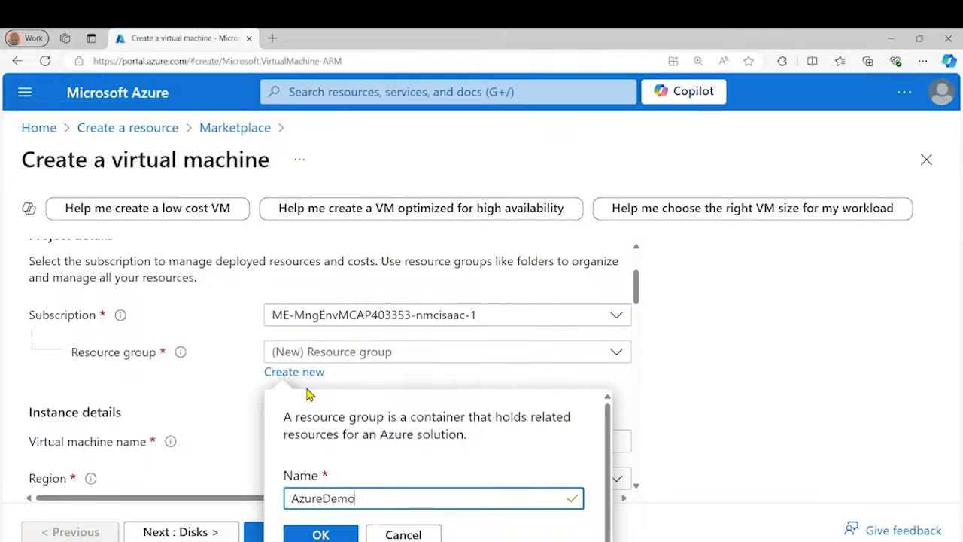
click(324, 535)
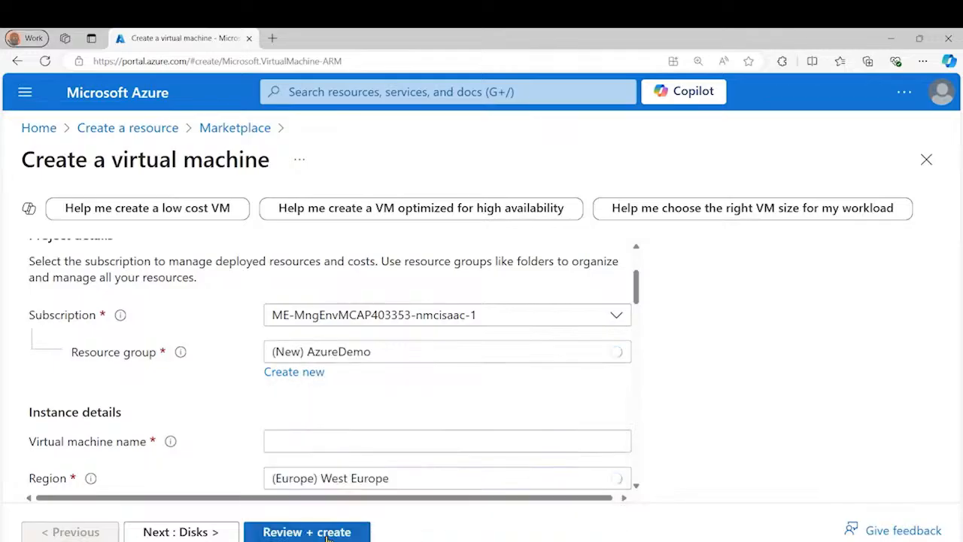
Name the virtual machine my-VM in the instance details
click(318, 441)
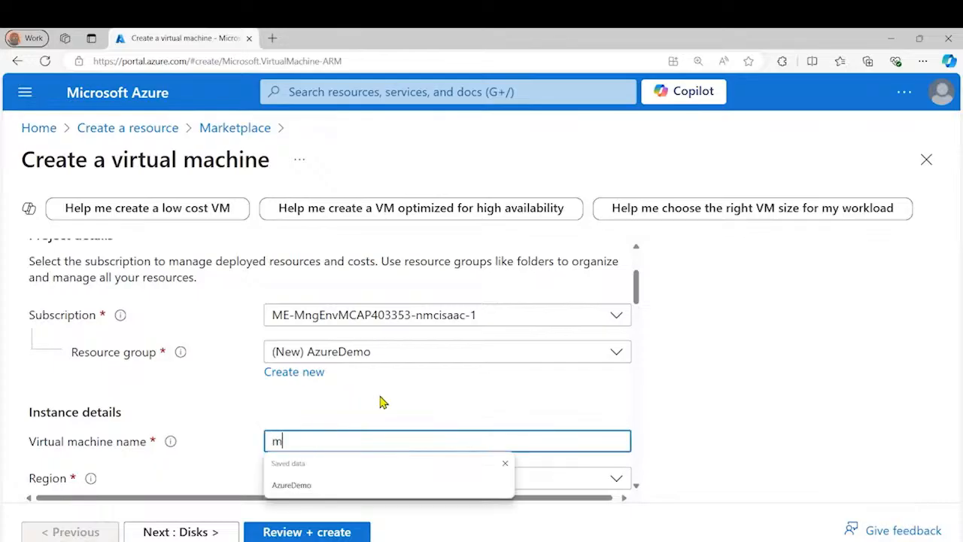
text(my-VM)
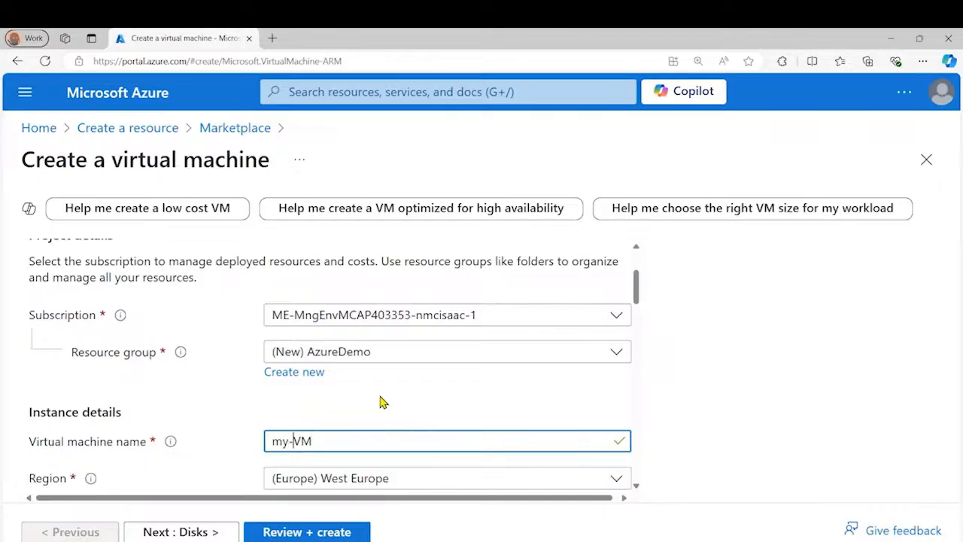
key(Left)
key(Left)
key(BackSpace)
text(-)
click(380, 397)
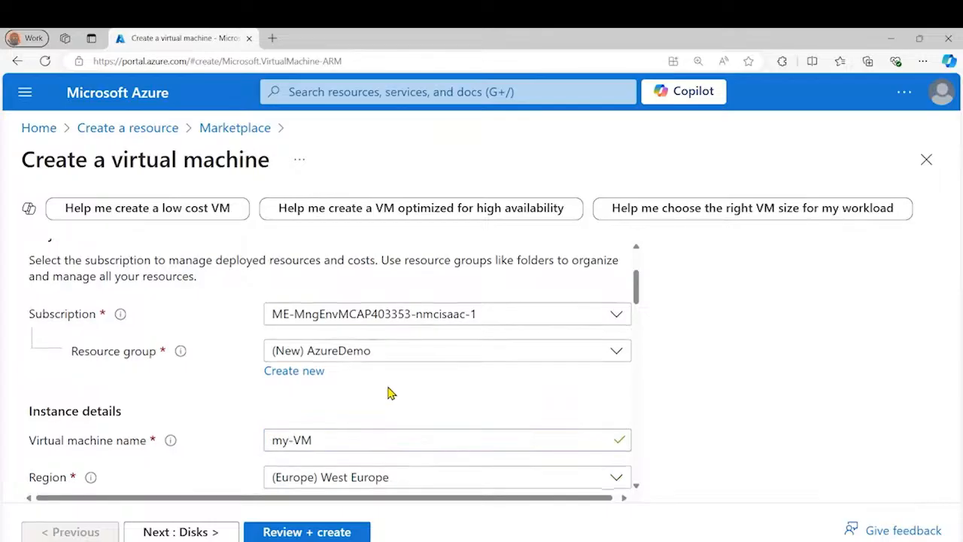
Set the virtual machine's region to (Canada) Canada Central
scroll(387, 391, down, 2)
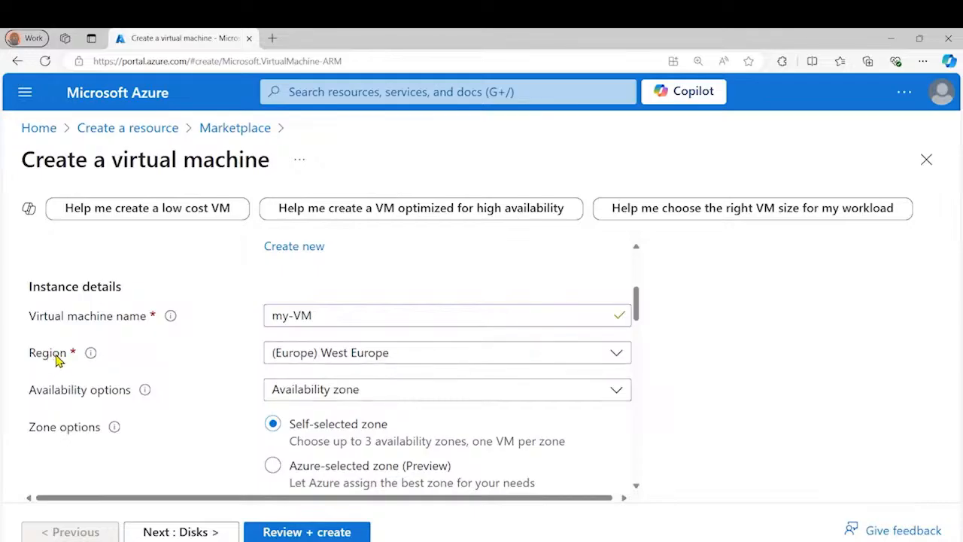
click(401, 356)
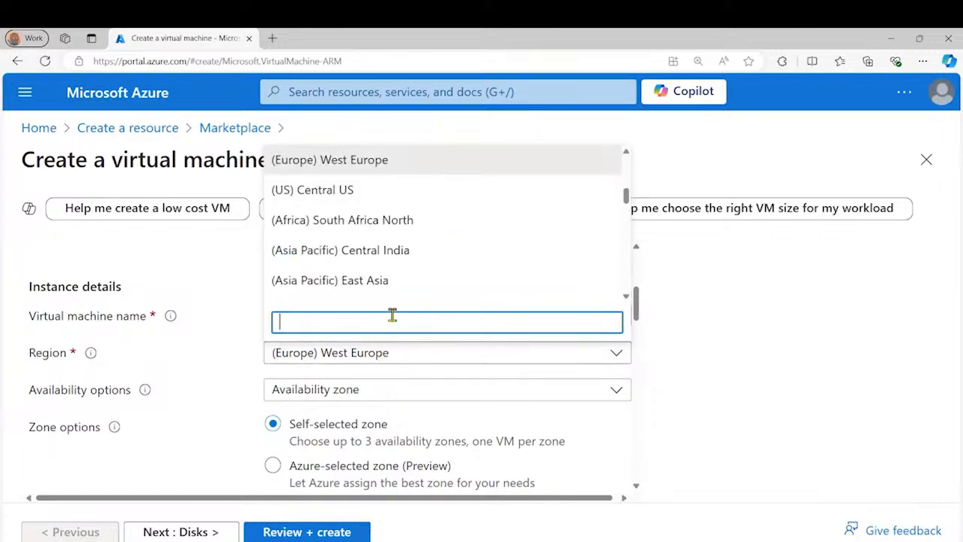
scroll(365, 236, up, 4)
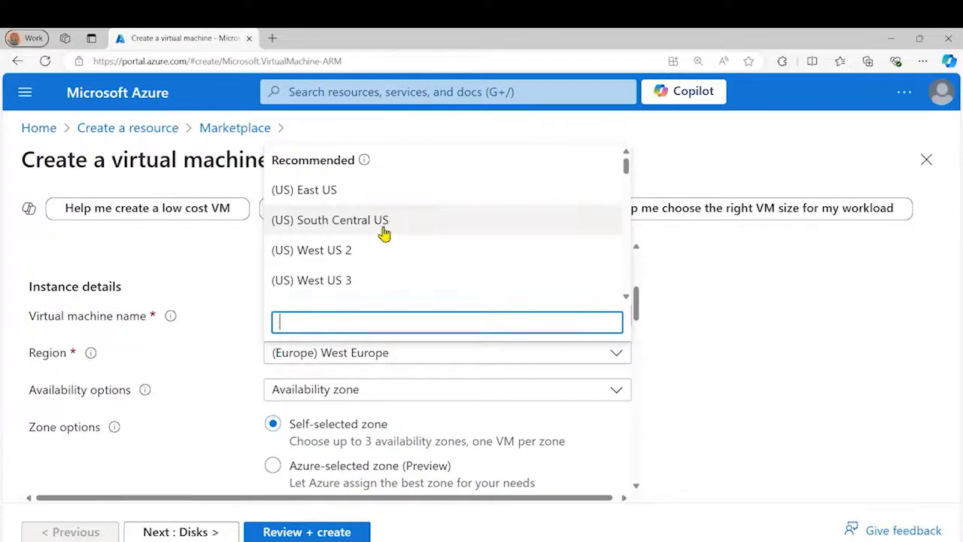
scroll(374, 217, down, 10)
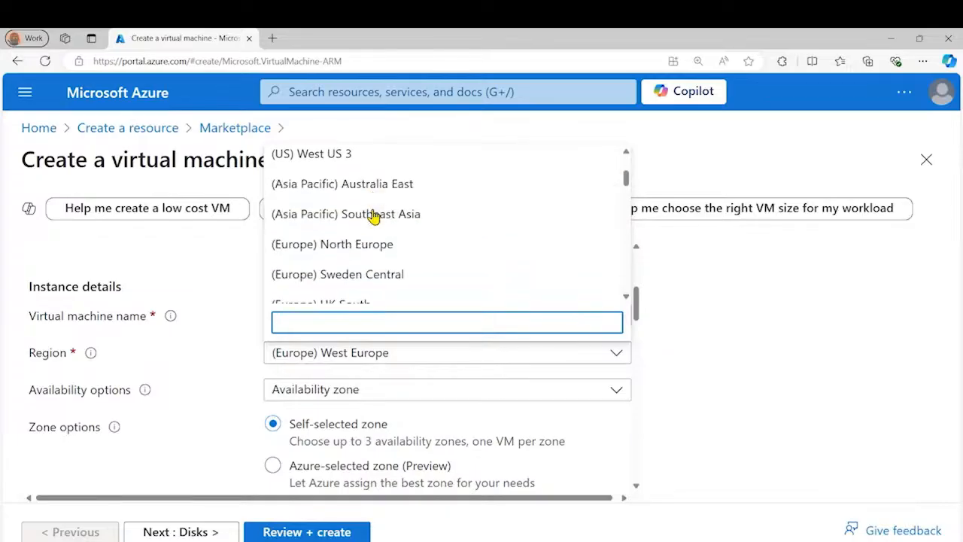
scroll(374, 217, down, 1)
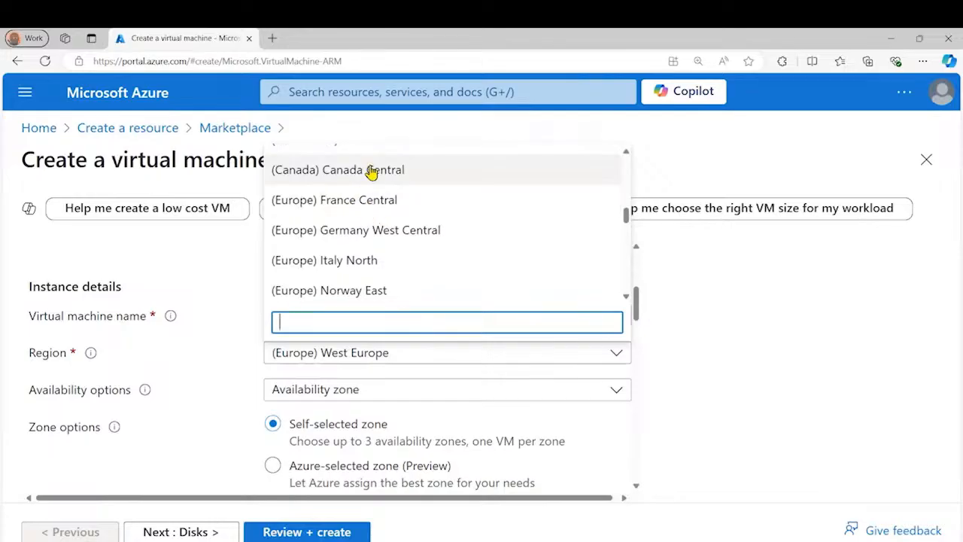
click(369, 171)
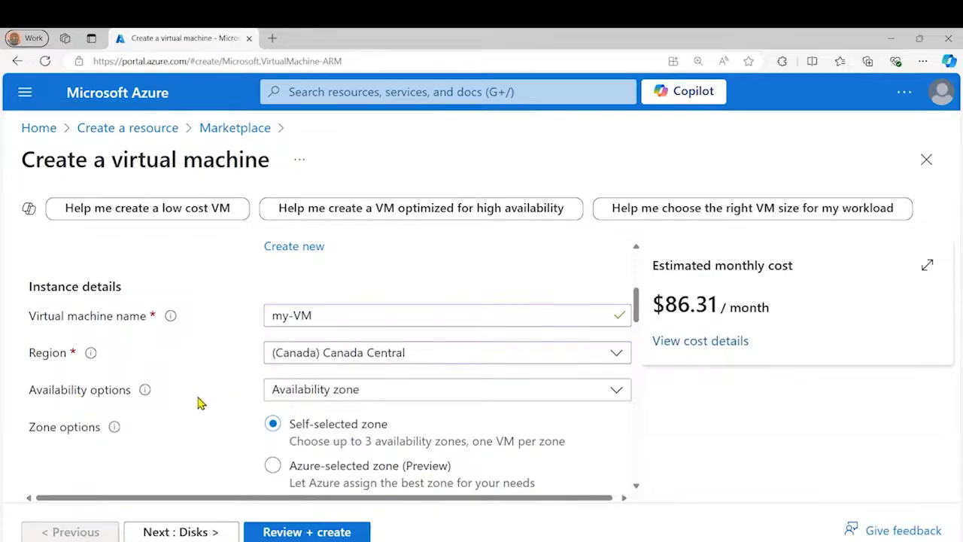
Switch the administrator account to password authentication and set its username to azureuser
scroll(210, 393, down, 3)
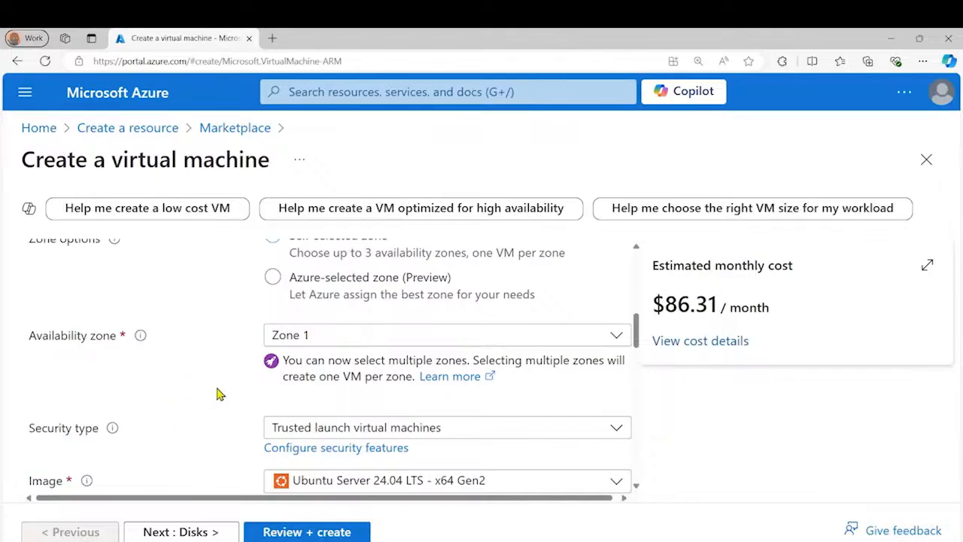
scroll(222, 387, down, 2)
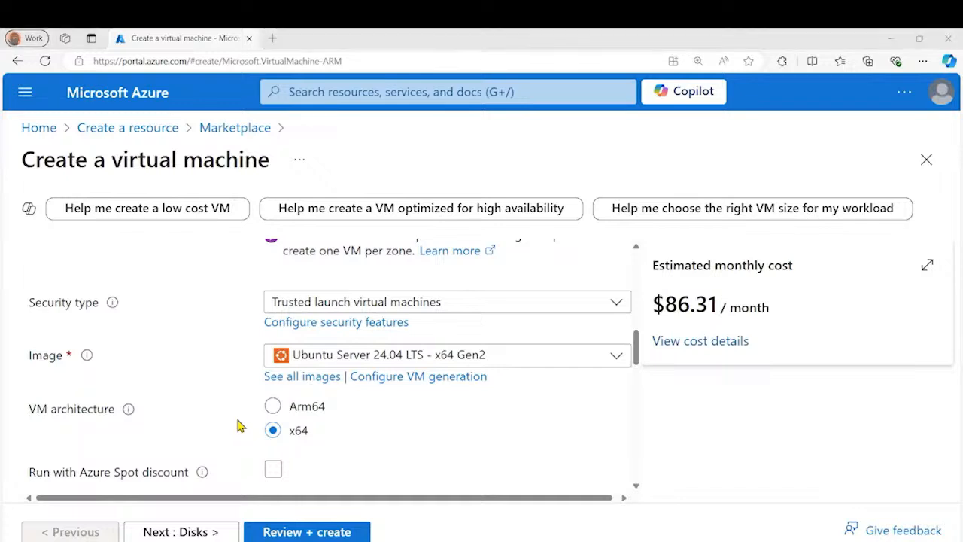
scroll(237, 426, down, 5)
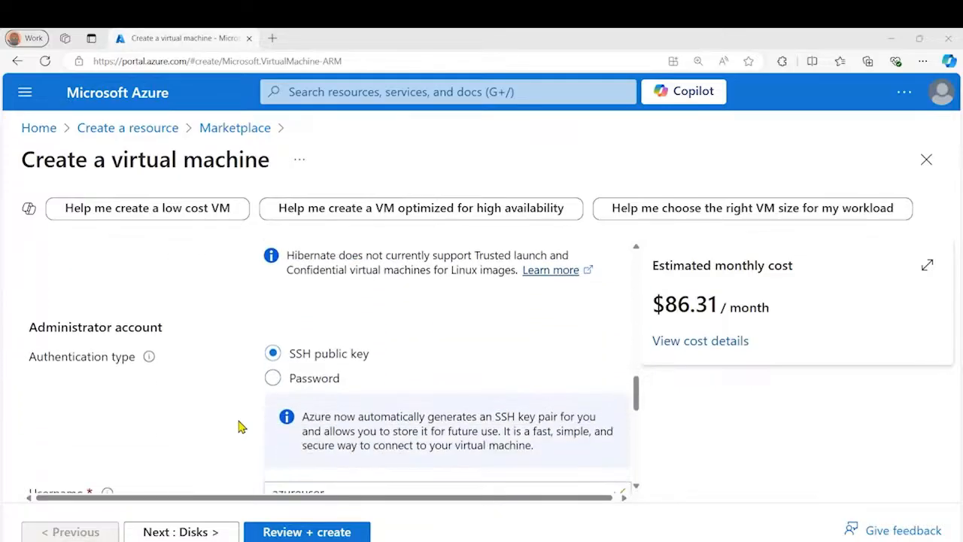
scroll(238, 426, down, 2)
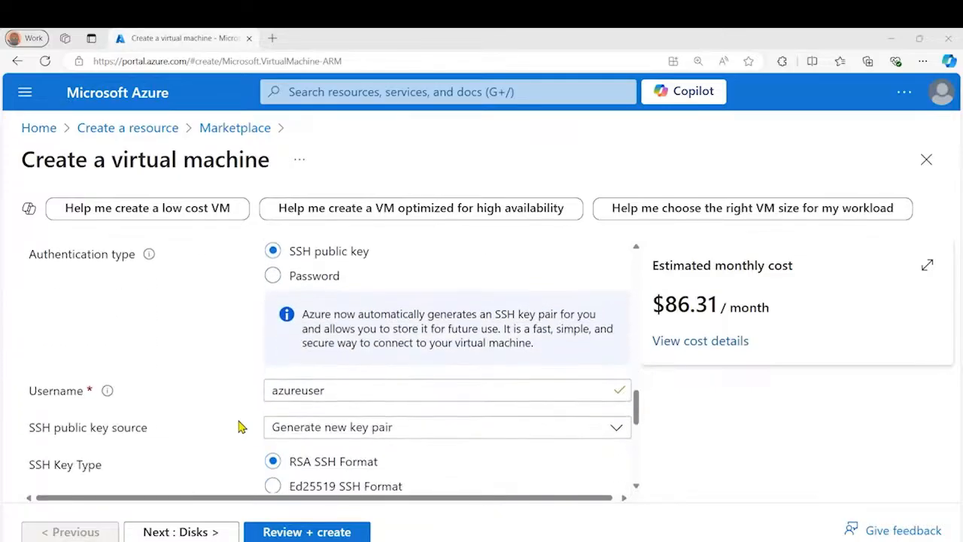
click(272, 276)
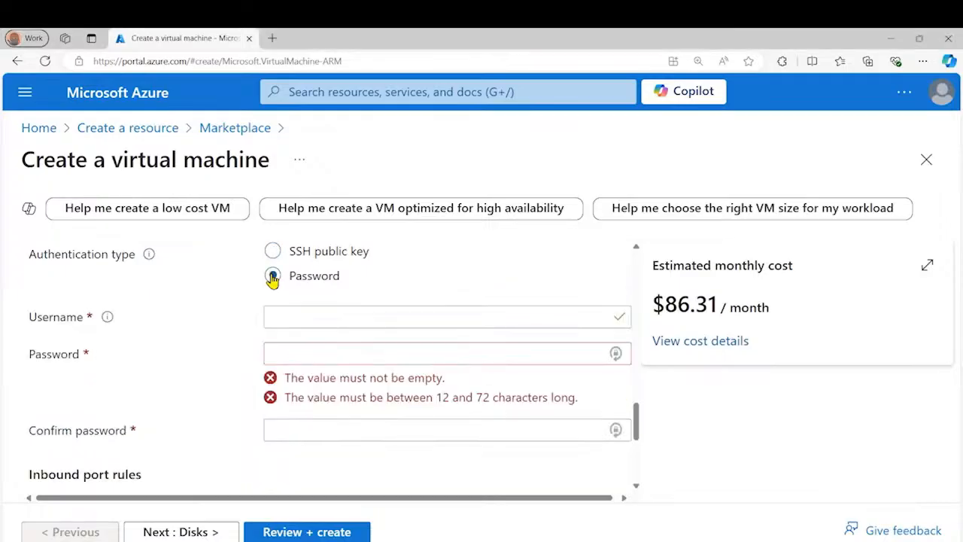
click(306, 316)
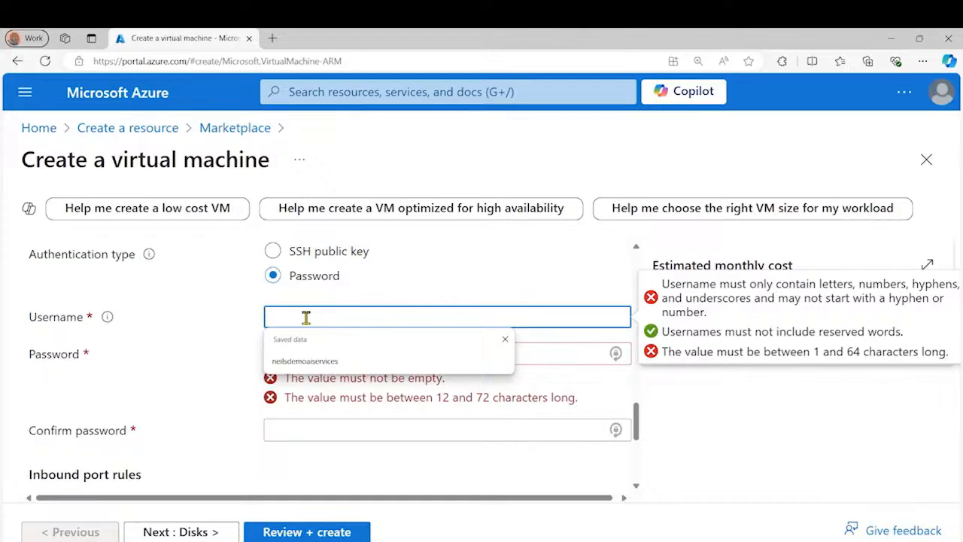
text(azure)
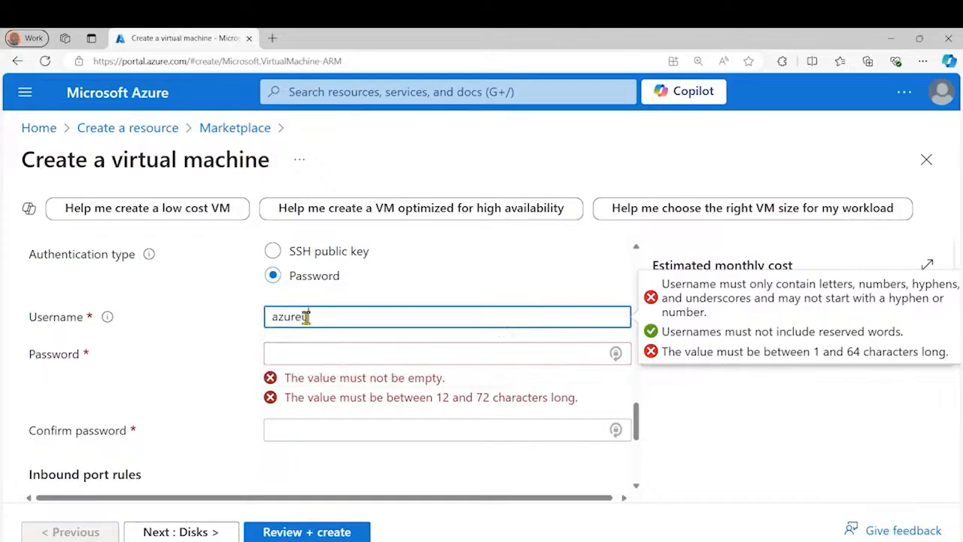
text(user)
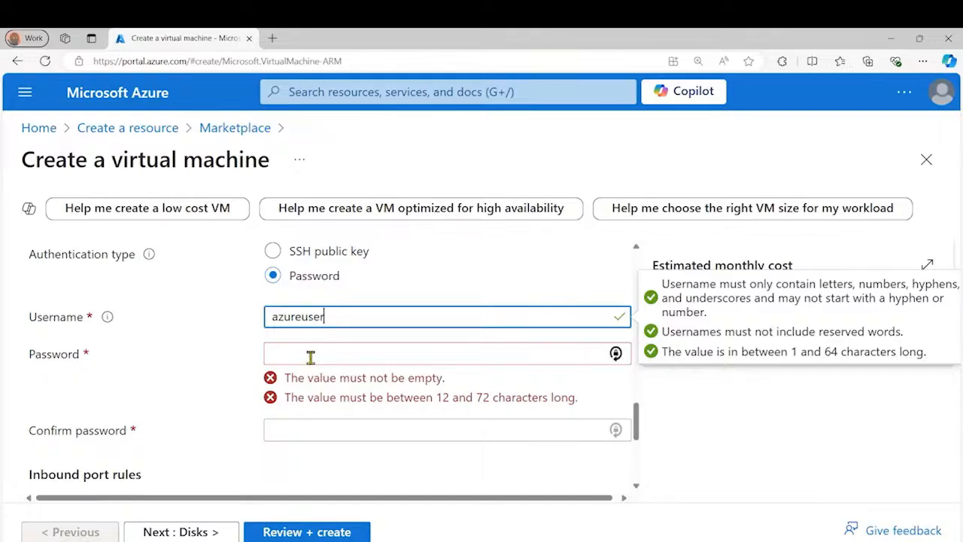
Enter the administrator account password and repeat it in the password confirmation
click(267, 352)
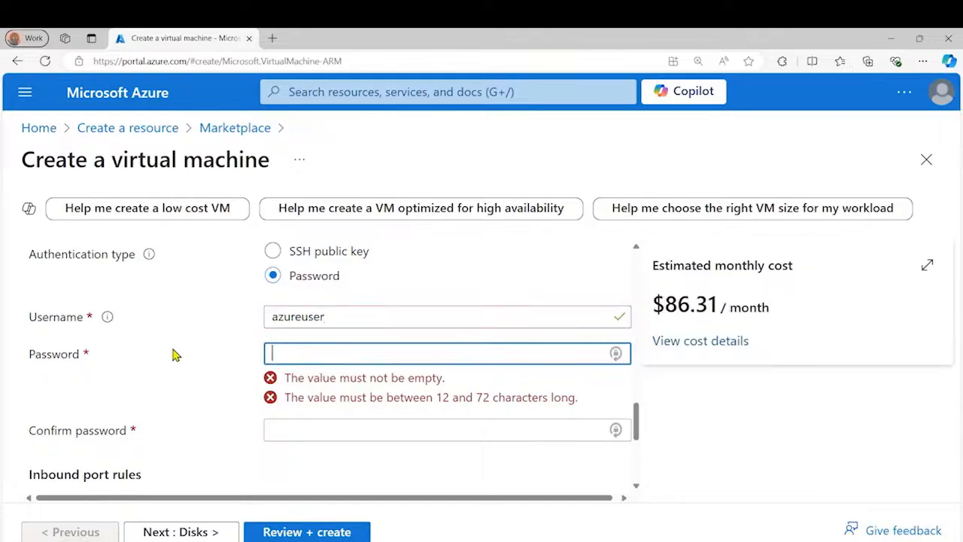
text(••)
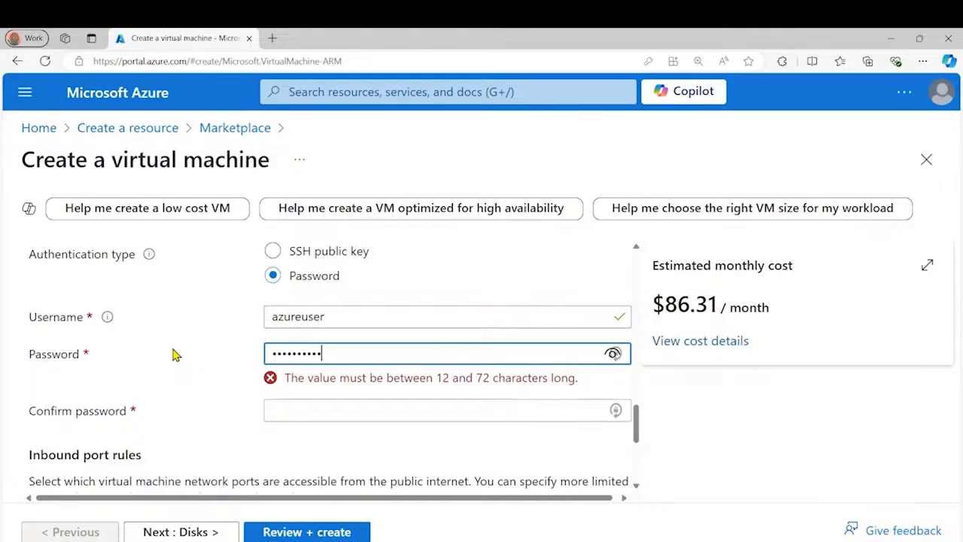
text(•)
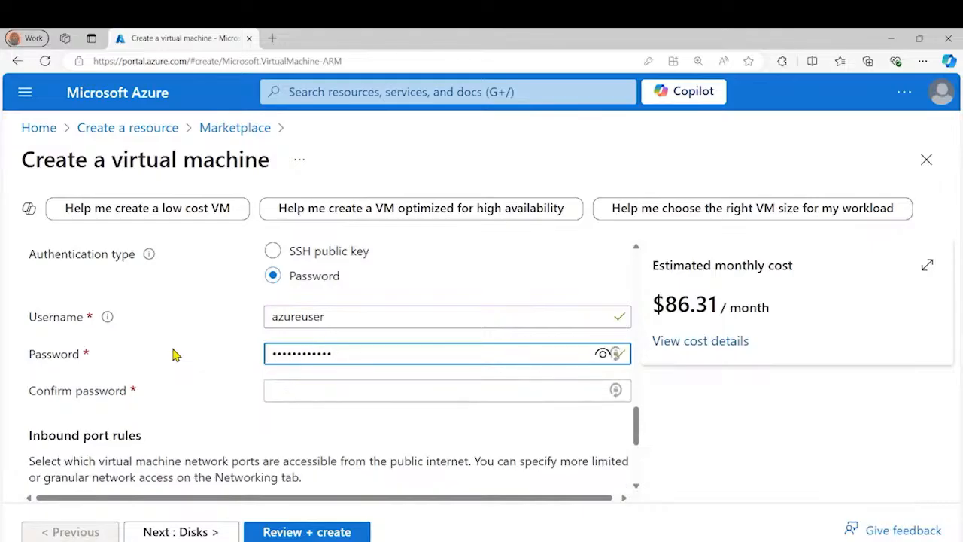
key(Tab)
text(•)
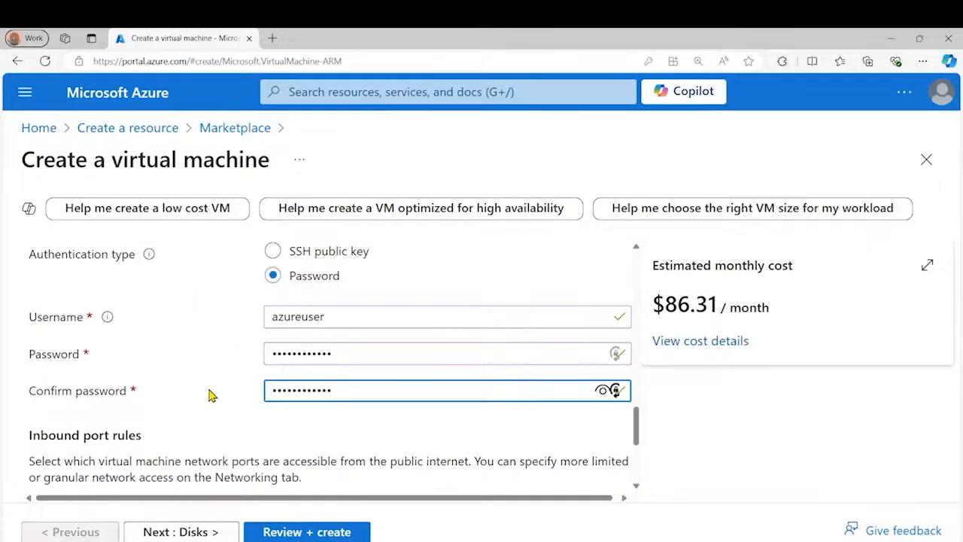
Submit the virtual machine configuration for final review and decline saving the password in the browser
scroll(211, 394, up, 4)
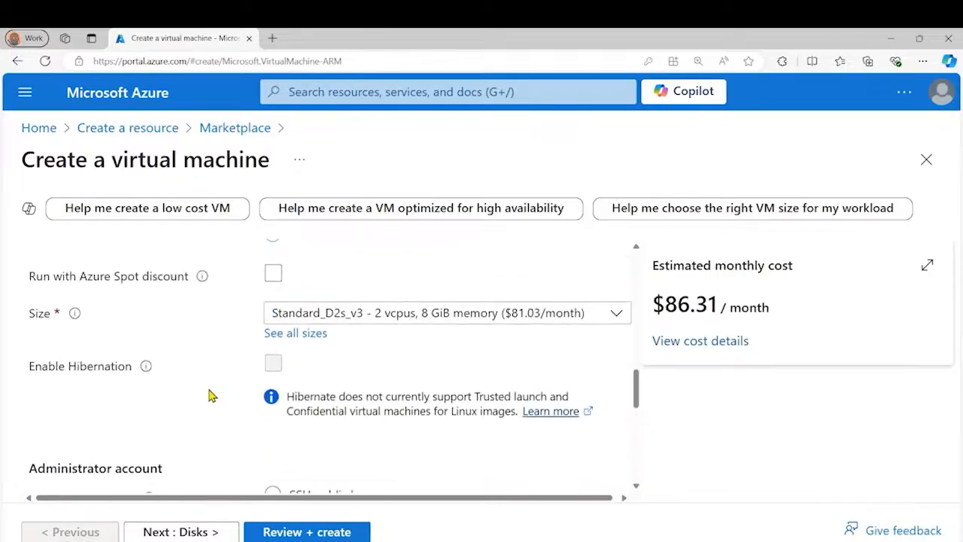
scroll(210, 394, up, 2)
scroll(210, 394, down, 8)
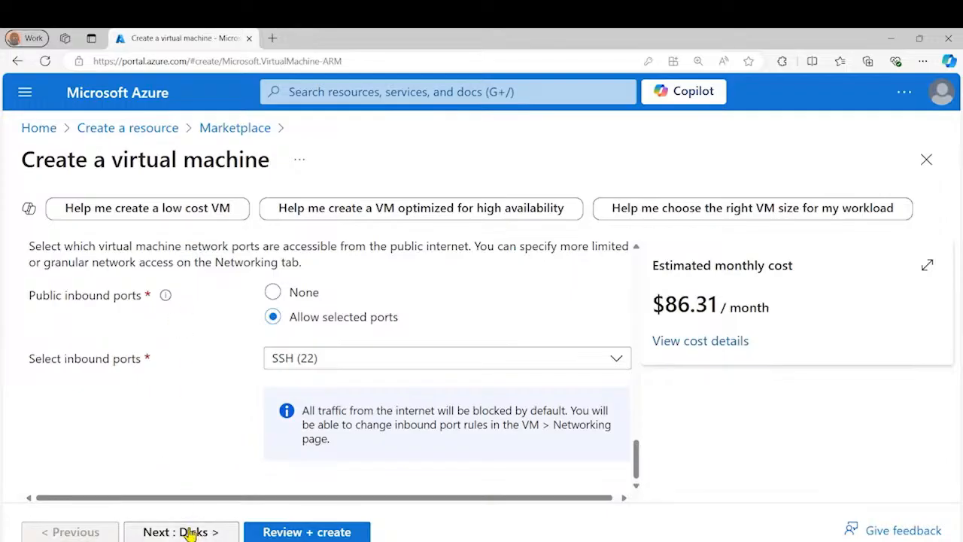
click(323, 534)
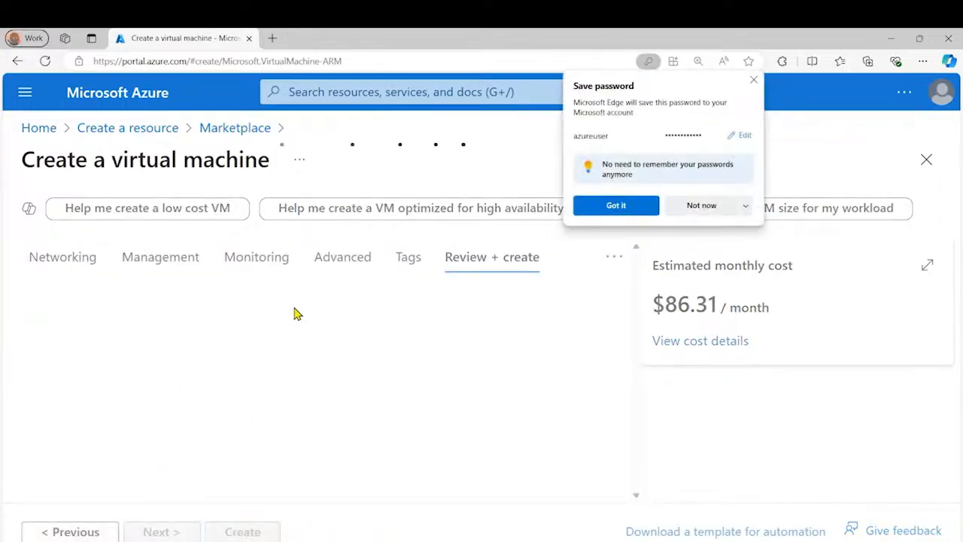
click(720, 206)
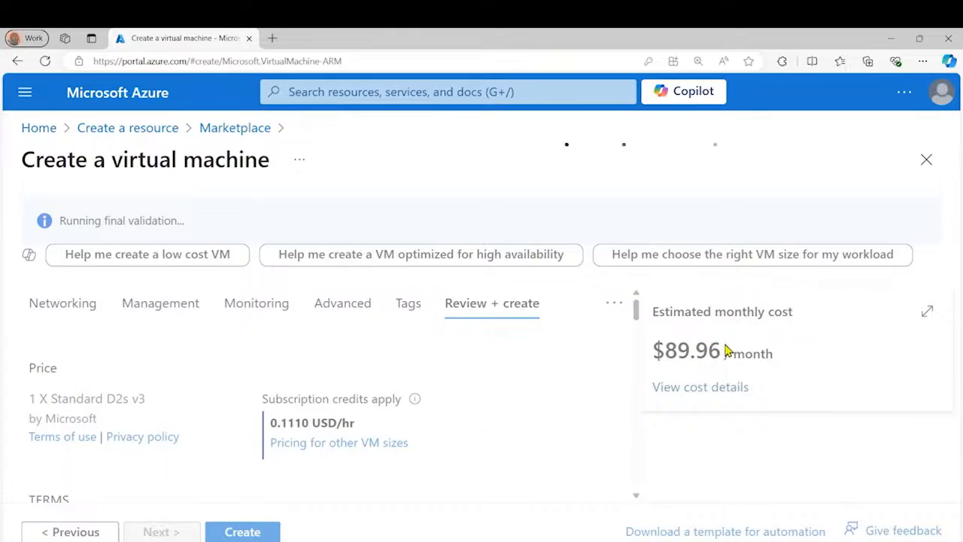
Check the estimated monthly cost and the validation status, and create the virtual machine
drag(652, 311, 715, 311)
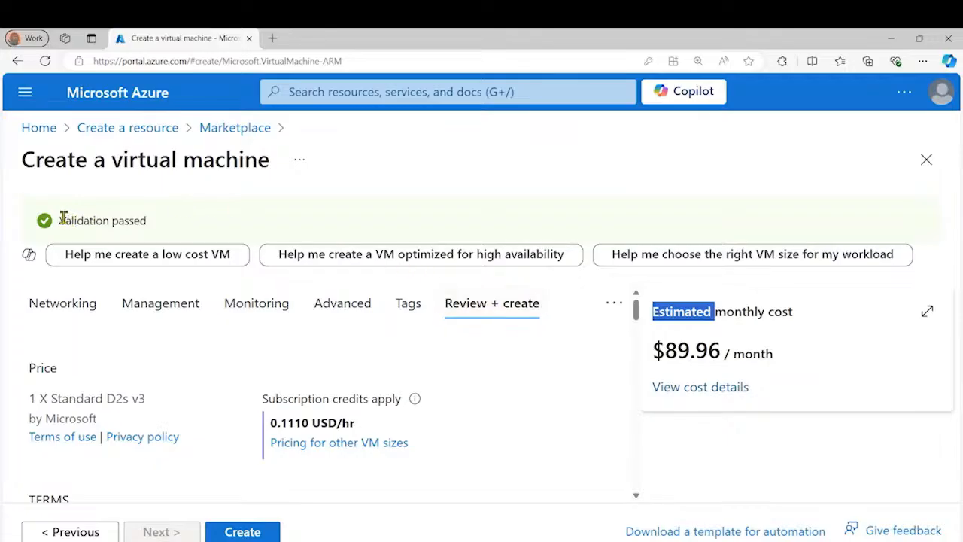
drag(61, 217, 172, 225)
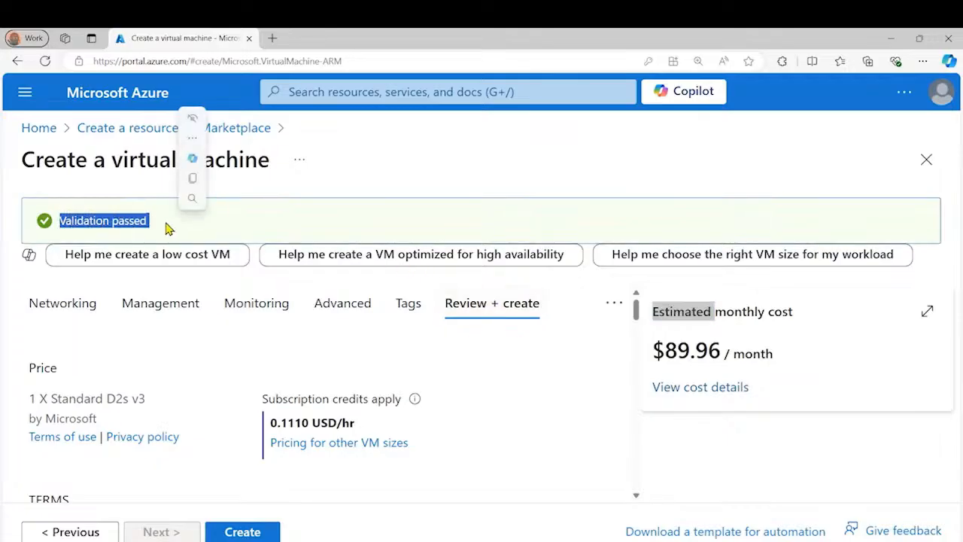
click(240, 531)
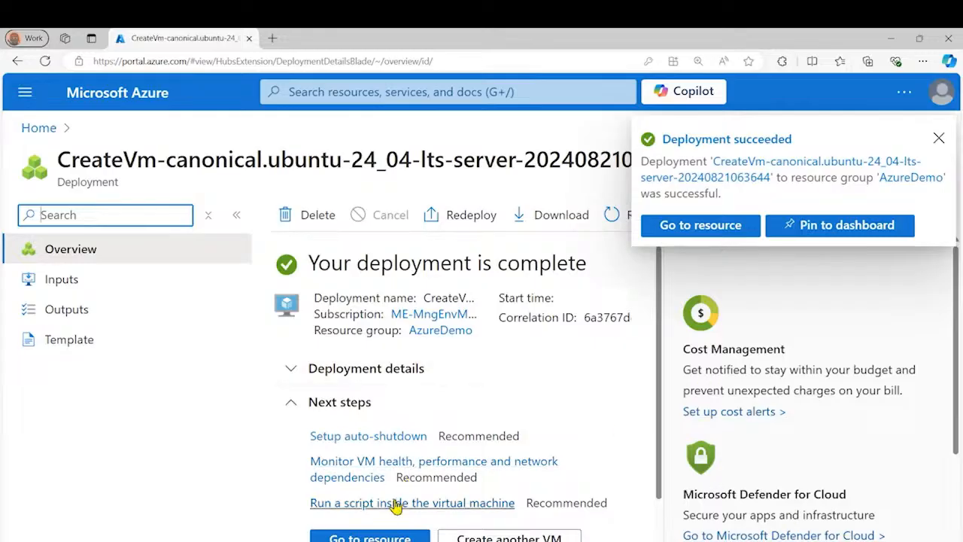
Open the deployed virtual machine, go to its AzureDemo resource group and review the resources listed in it
click(368, 537)
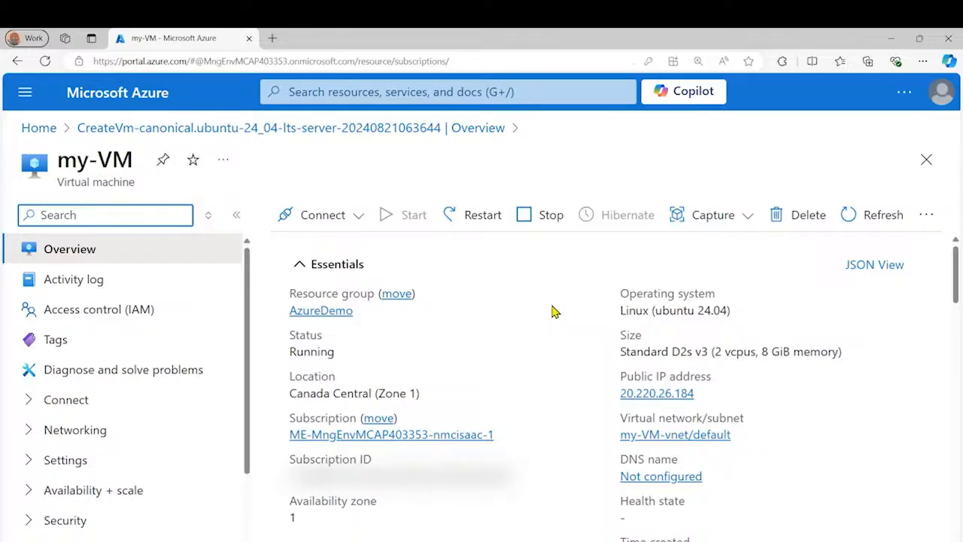
click(322, 313)
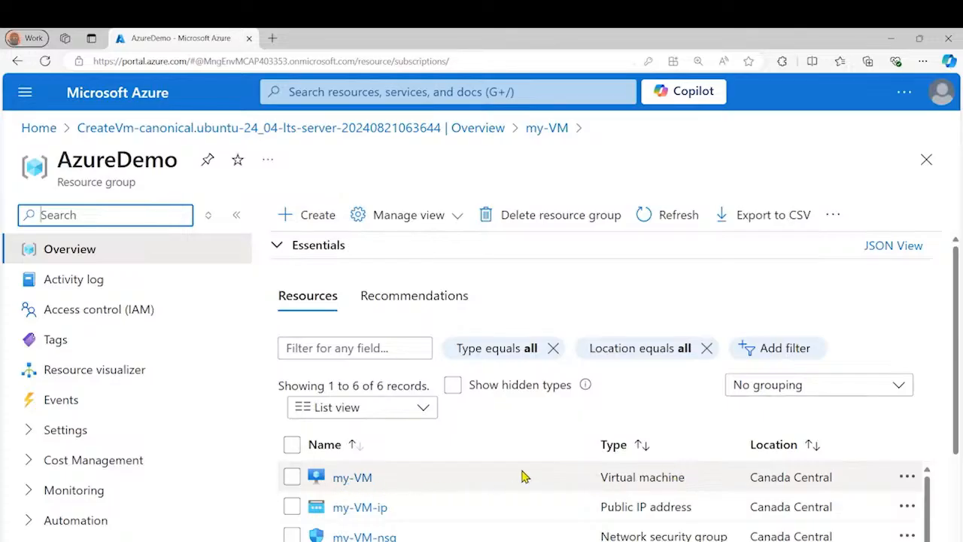
scroll(452, 526, down, 1)
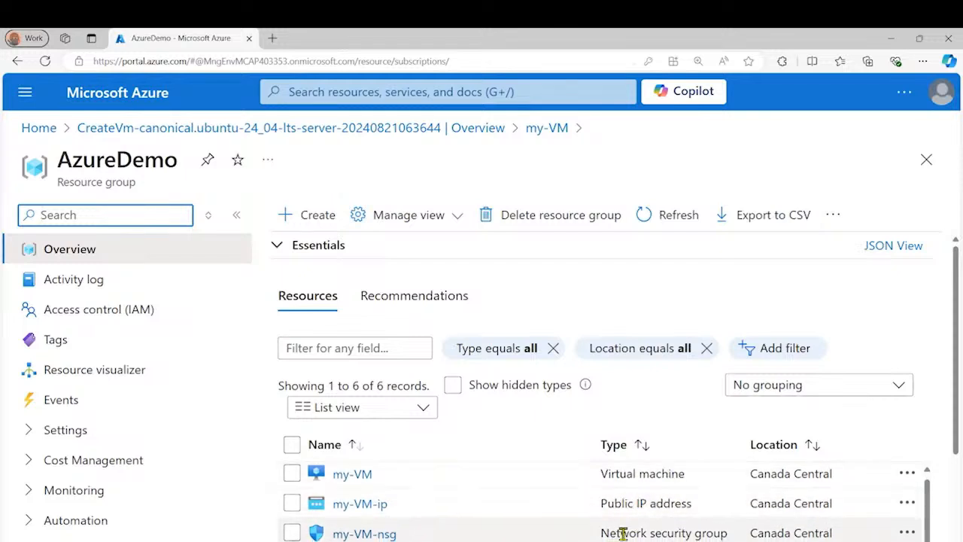
scroll(638, 518, down, 1)
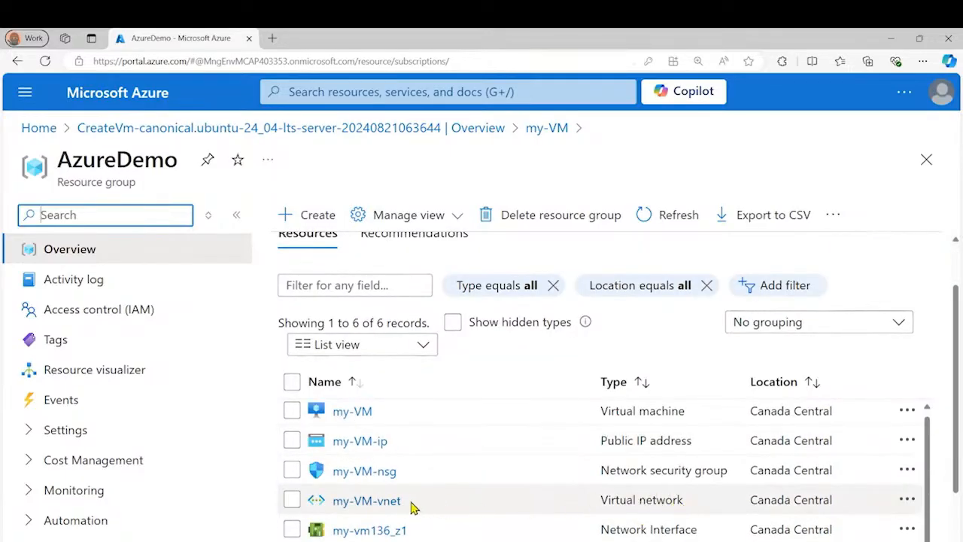
scroll(497, 501, down, 1)
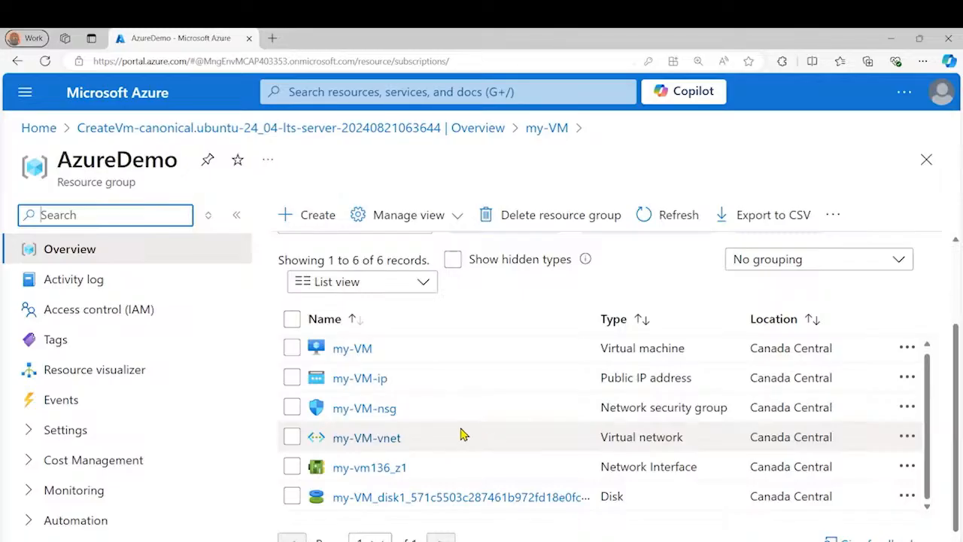
scroll(463, 435, up, 1)
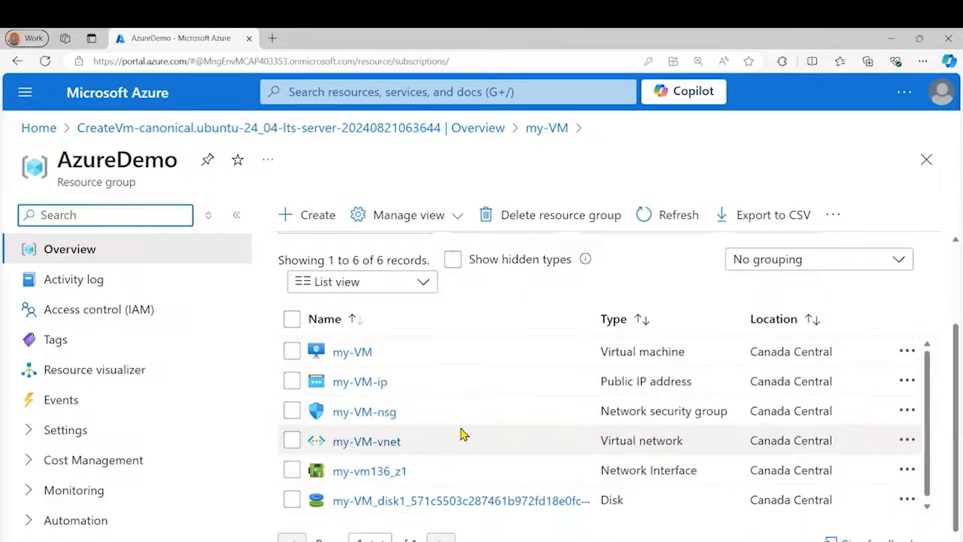